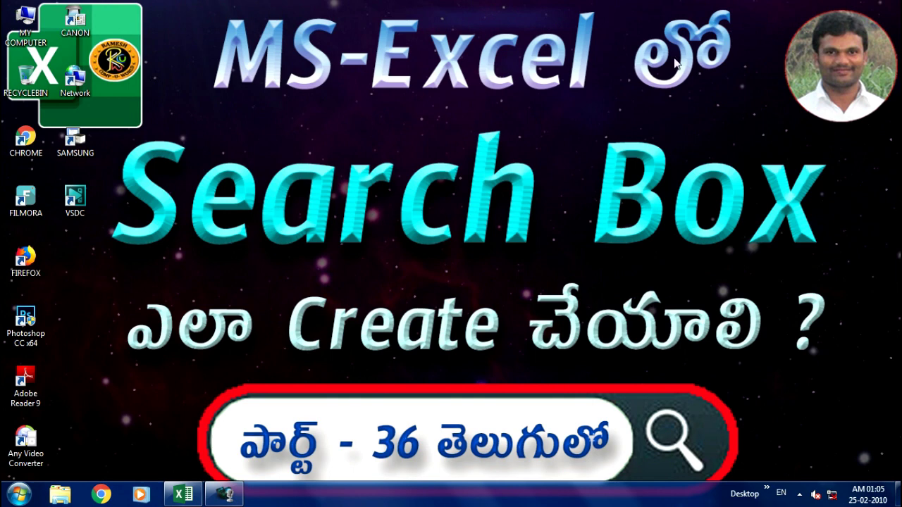
Browse the Microsoft Office 2013 programs, then restore the PIVOT CHART & SEARCH BOX workbook from the taskbar
click(10, 499)
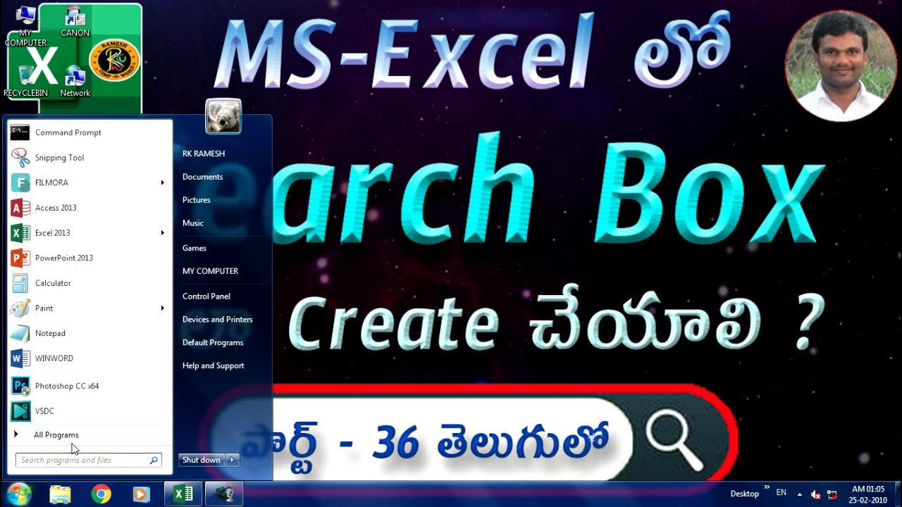
click(57, 435)
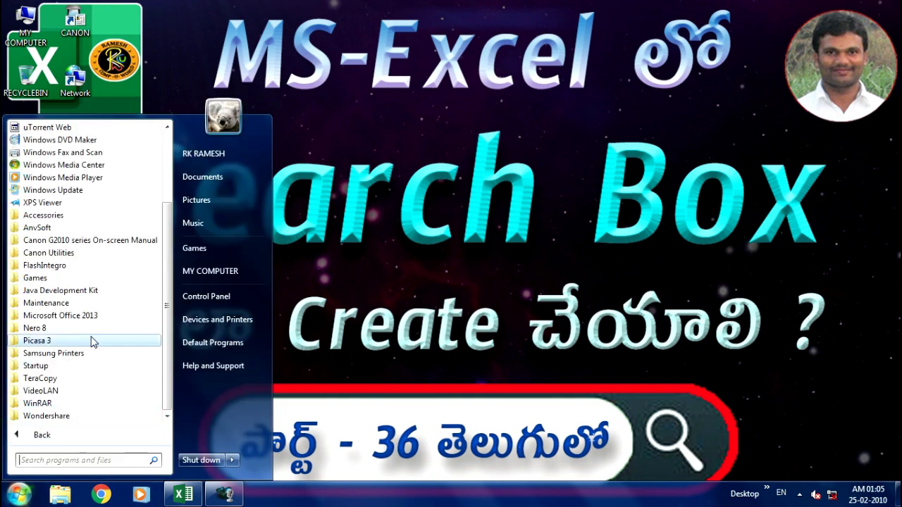
click(60, 315)
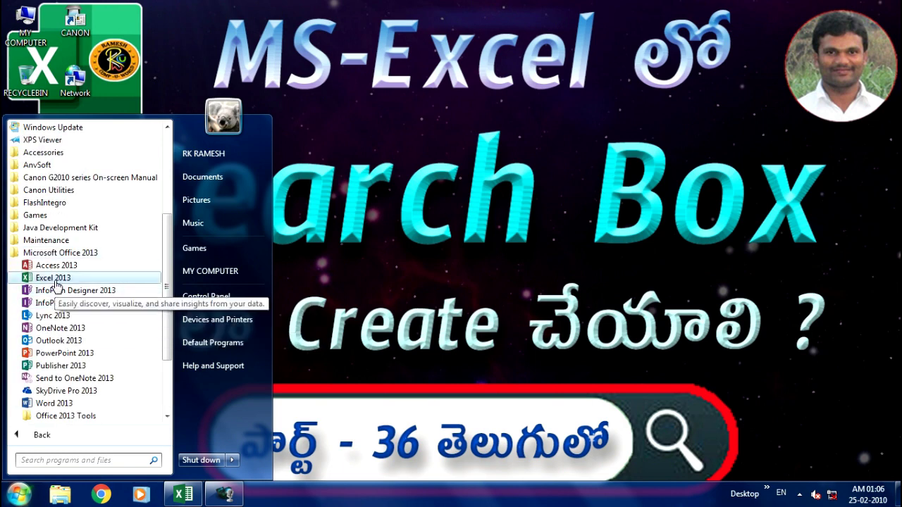
click(439, 253)
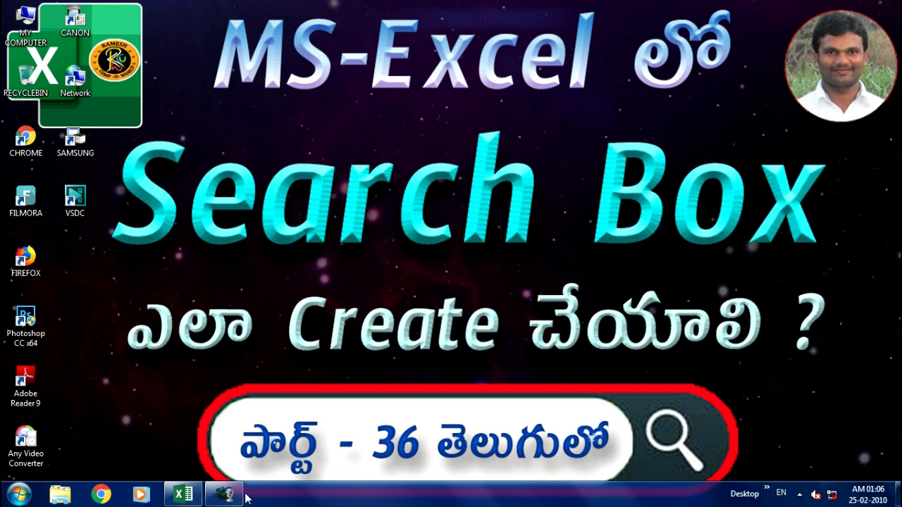
mouse_move(185, 498)
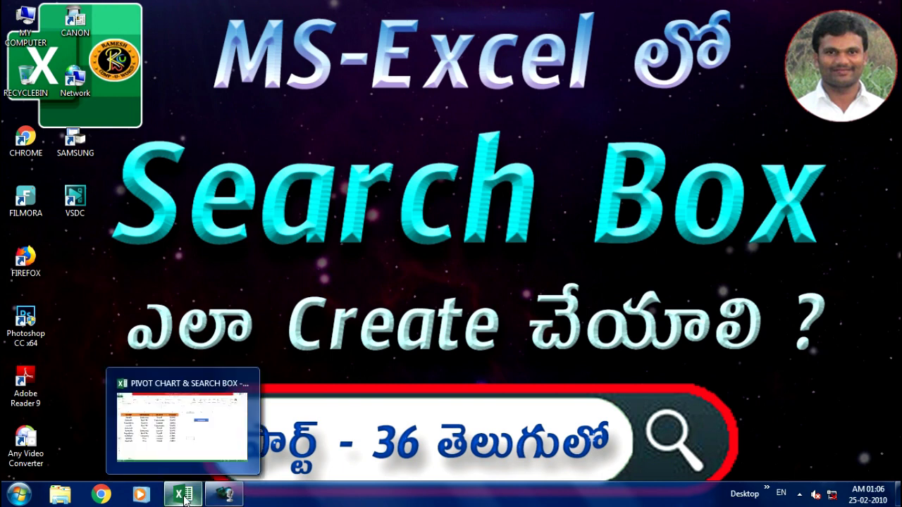
click(185, 498)
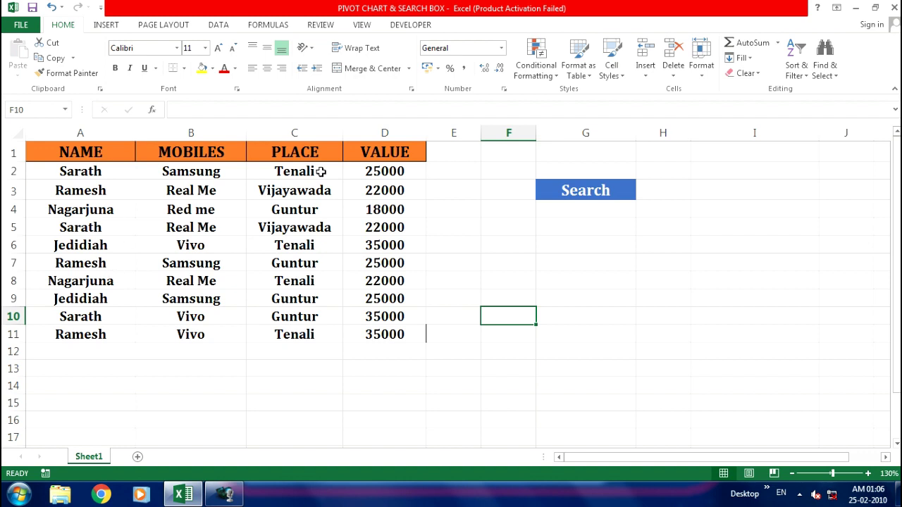
click(74, 176)
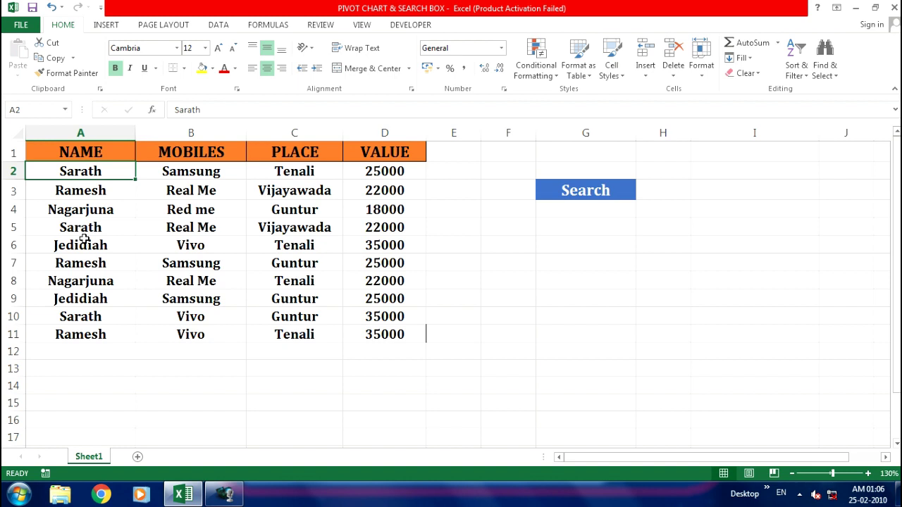
click(578, 211)
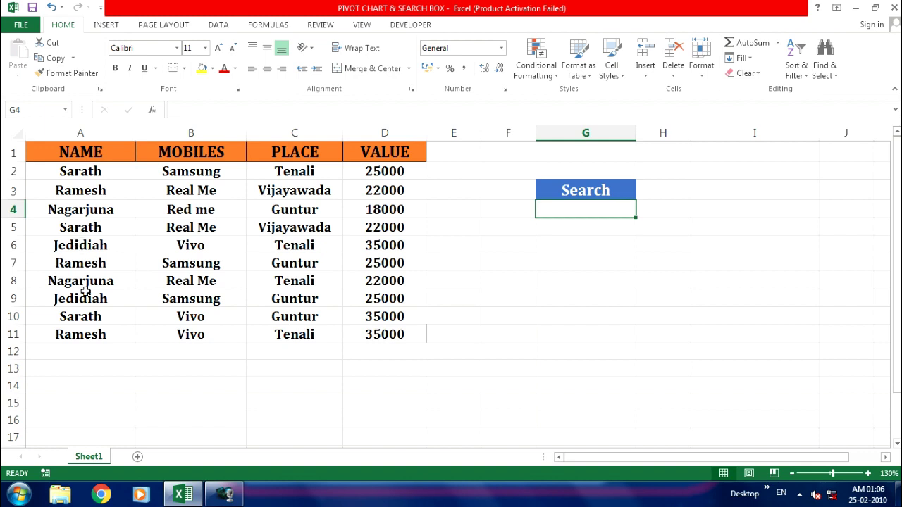
click(91, 193)
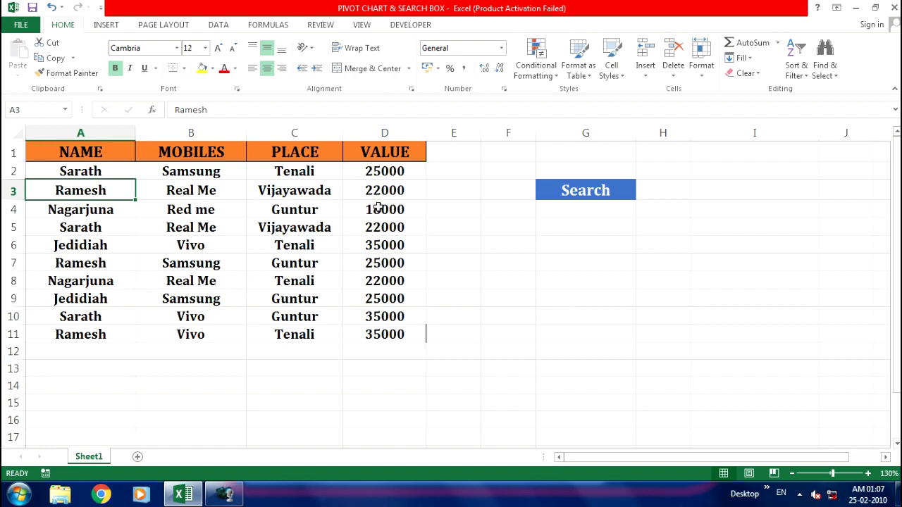
click(594, 191)
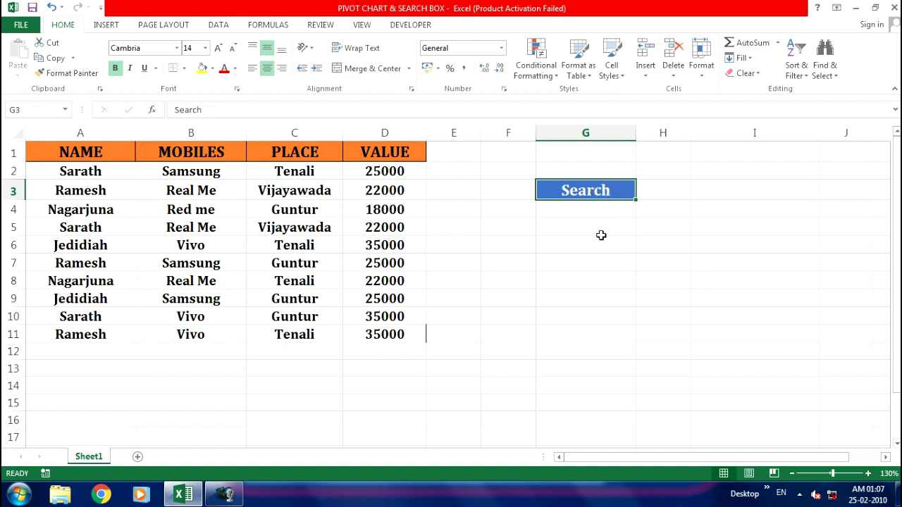
click(566, 209)
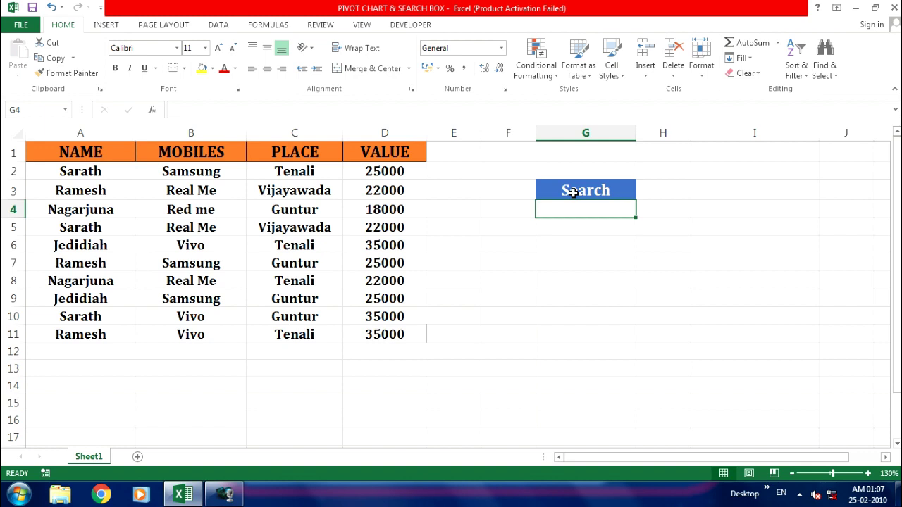
Enter Samsung in G4 and centre it both horizontally and vertically
text(Samsung)
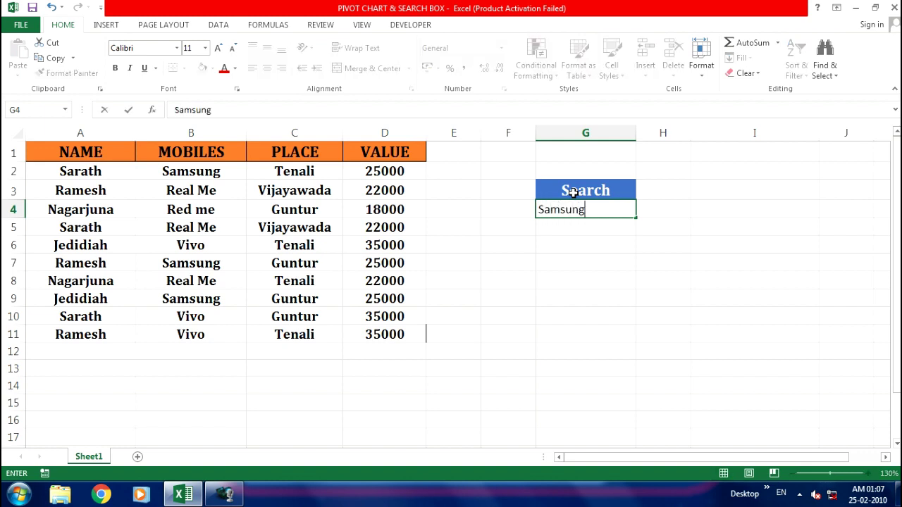
key(Return)
click(585, 213)
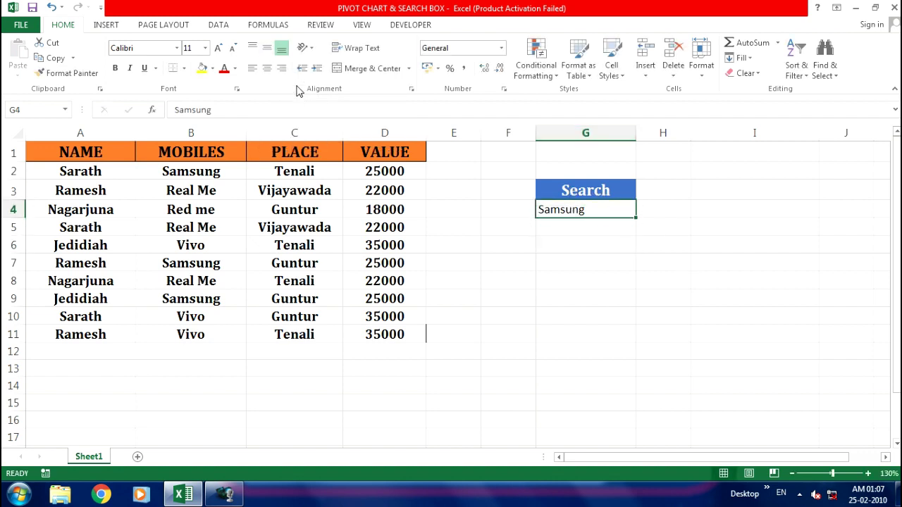
click(267, 47)
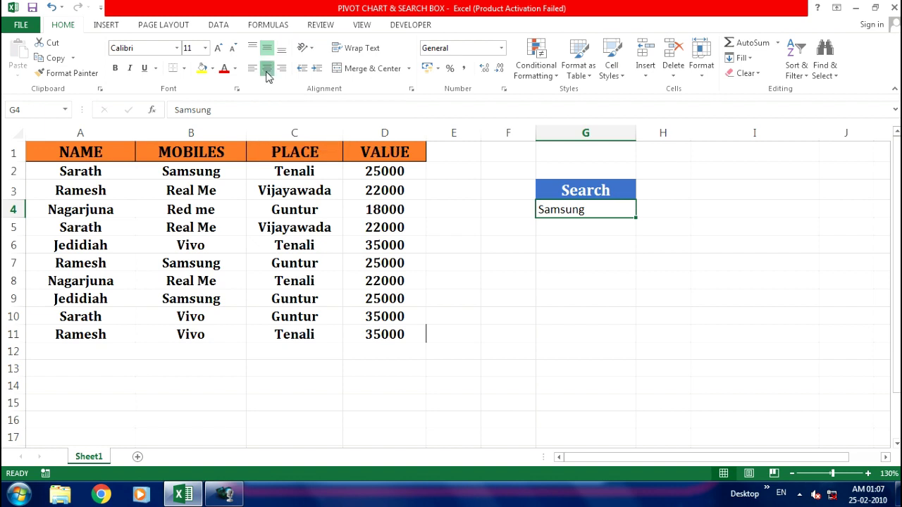
click(267, 70)
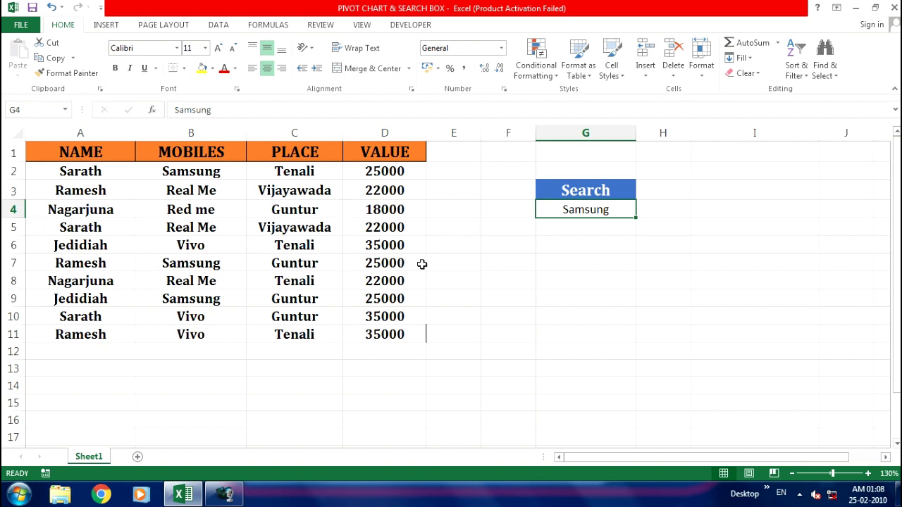
click(63, 177)
Select the table rows A2:D11 and start a new formula-based conditional formatting rule
click(64, 177)
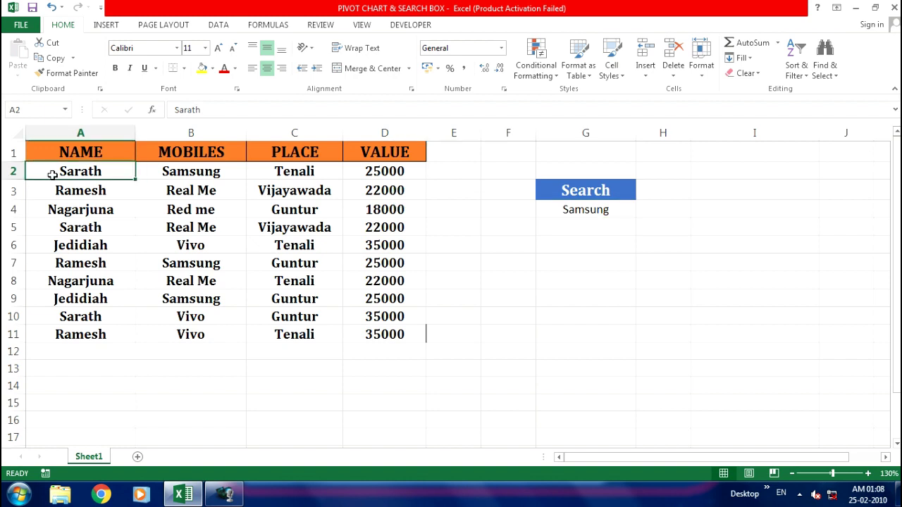
click(53, 175)
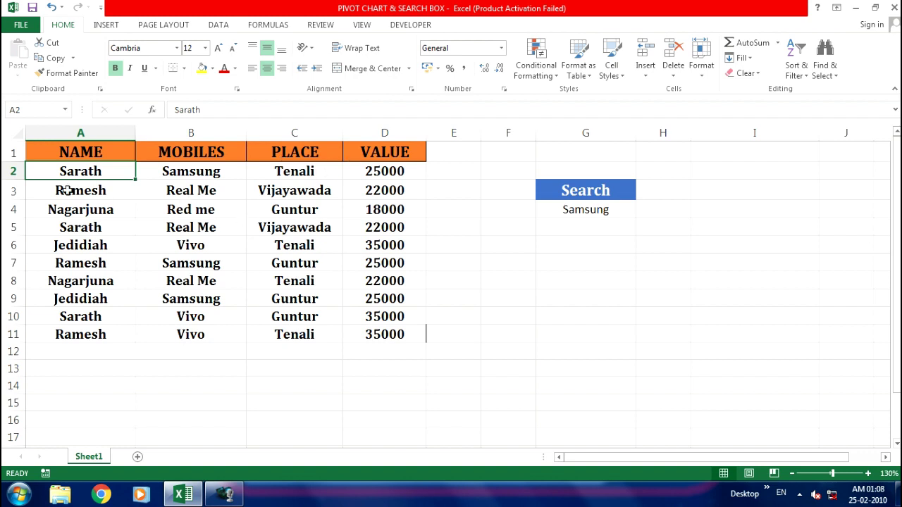
mouse_move(59, 172)
mouse_down()
mouse_move(334, 268)
mouse_move(384, 331)
mouse_up()
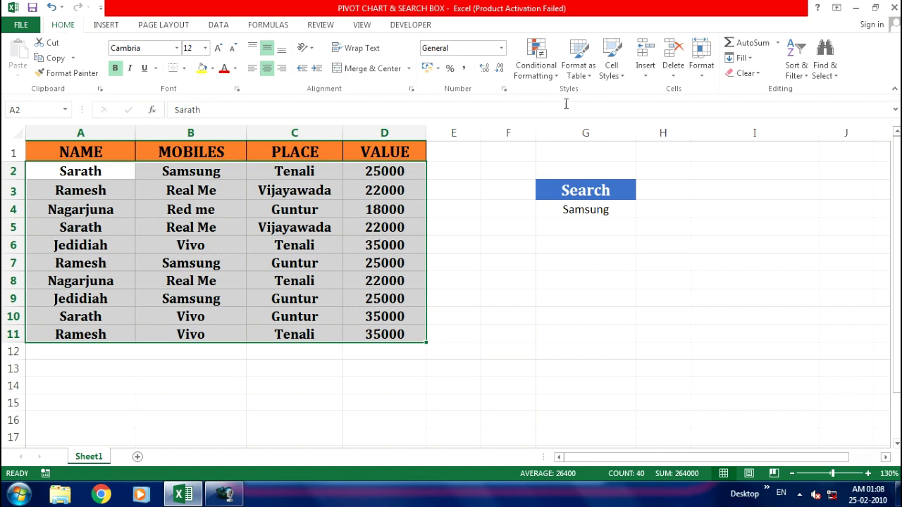
click(543, 73)
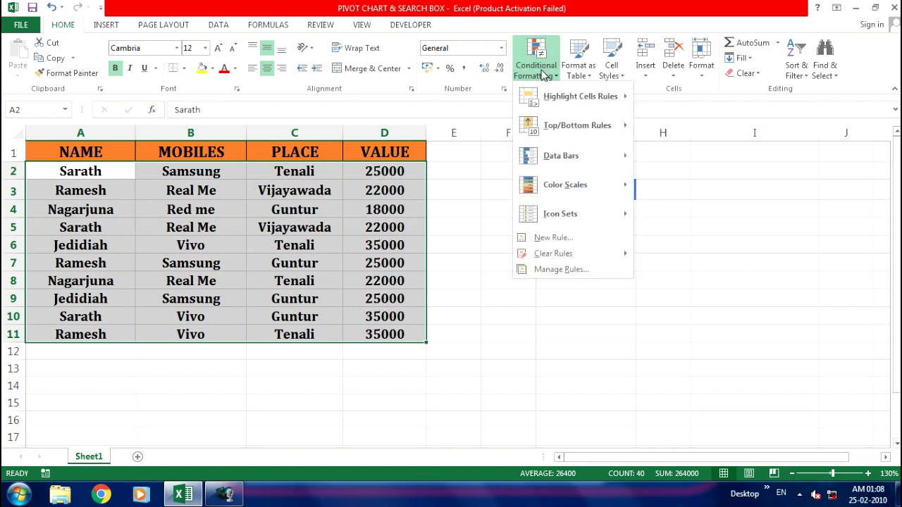
click(553, 239)
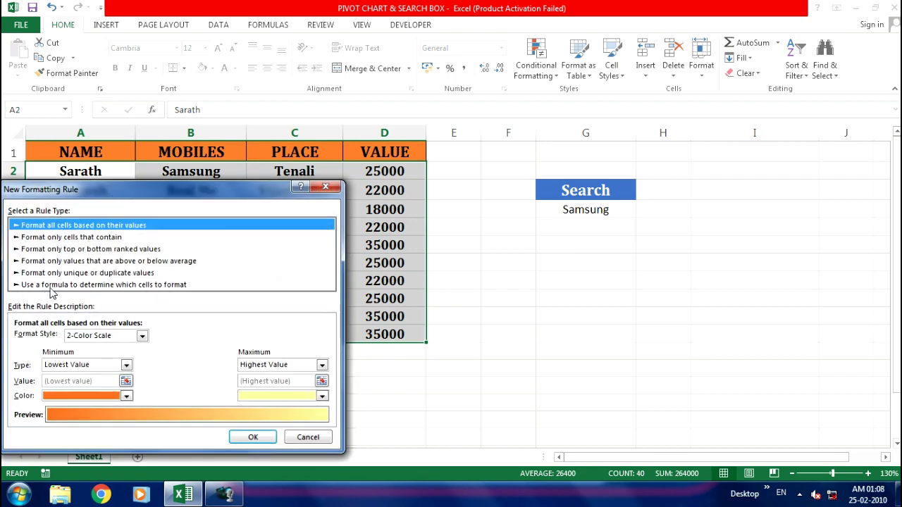
click(169, 286)
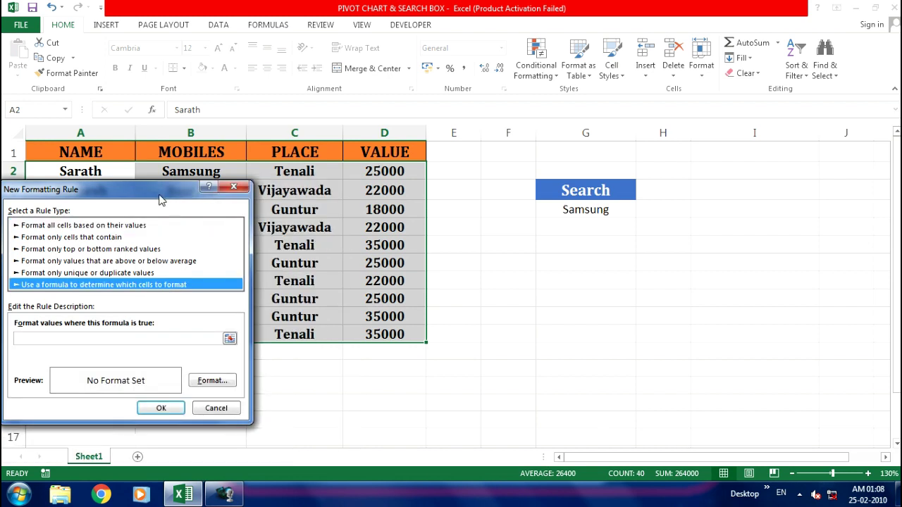
Begin the rule formula as =search($G$4, and move the dialog to uncover columns A–C
click(60, 342)
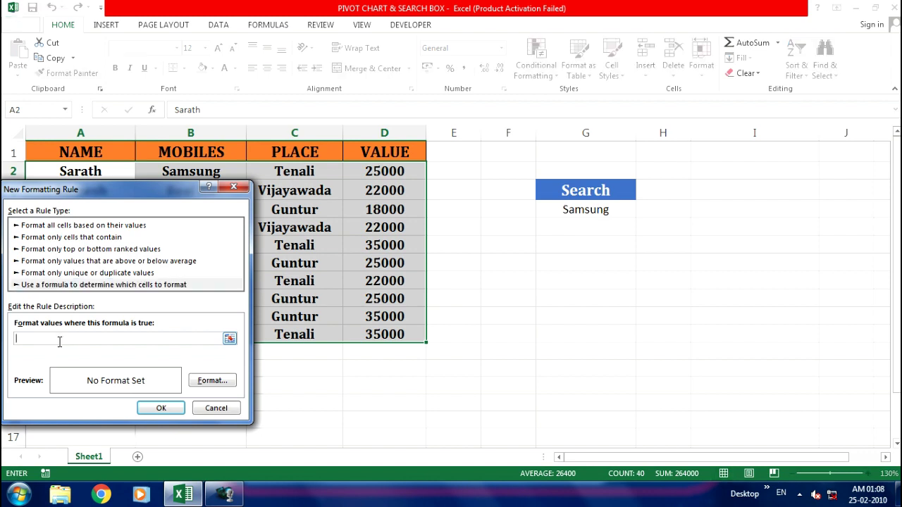
text(=s)
text(earch()
click(587, 210)
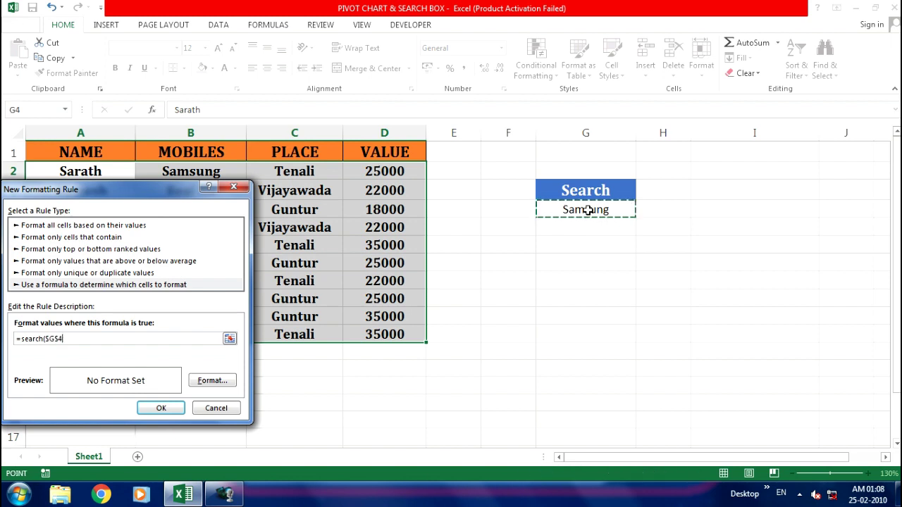
text(,)
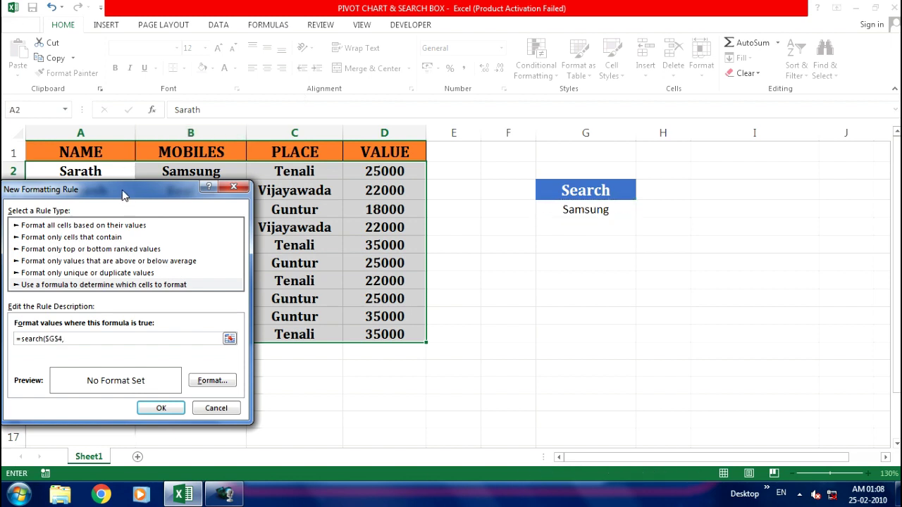
mouse_move(122, 192)
mouse_down()
mouse_move(214, 239)
mouse_move(245, 242)
mouse_up()
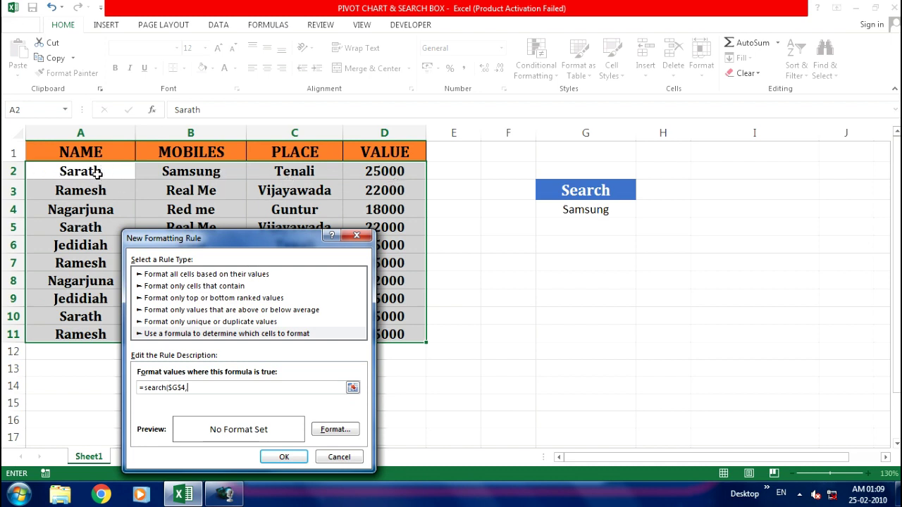
Finish the formula as =search($G$4,$A2&$B2&$C2&$D2), with fixed columns and relative rows
click(97, 172)
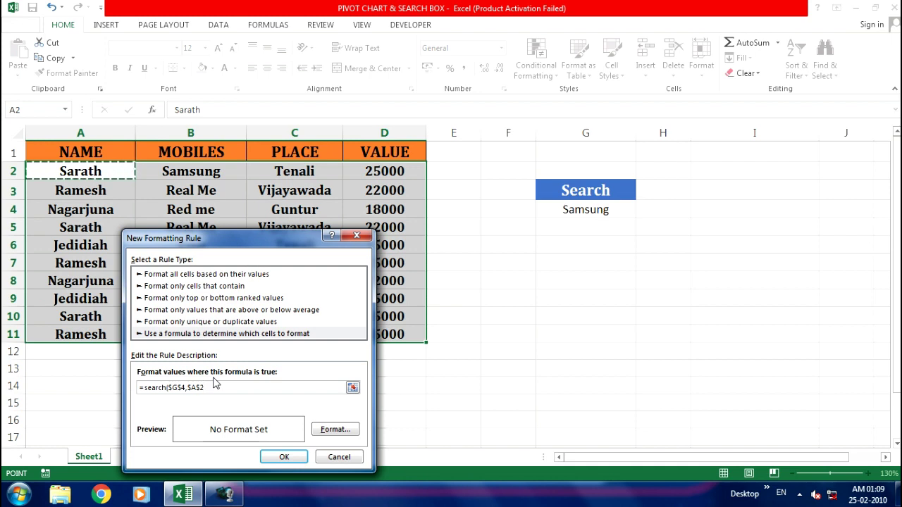
key(F4)
key(F4)
key(F4)
key(F4)
text(&)
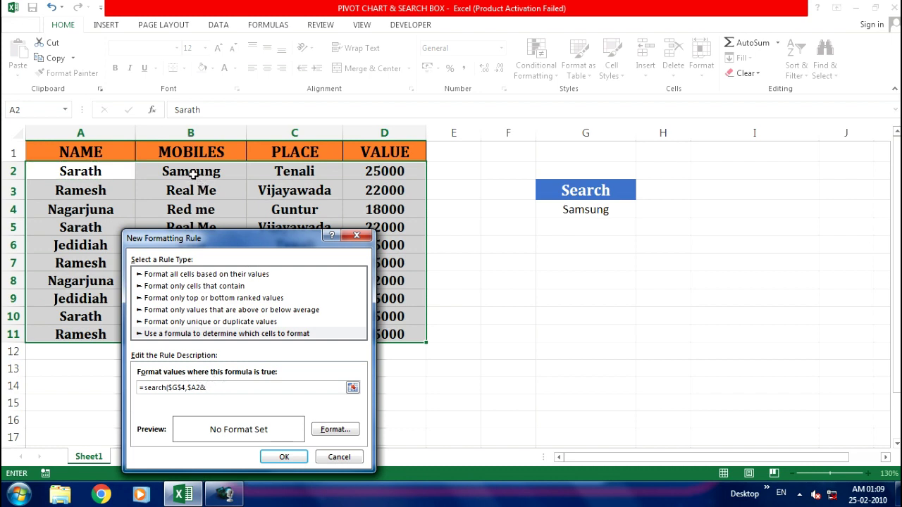
click(192, 173)
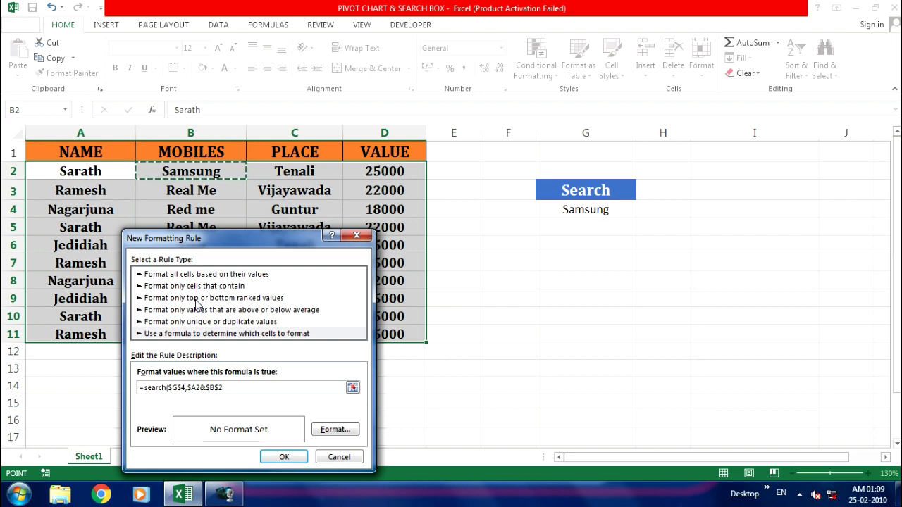
text(&)
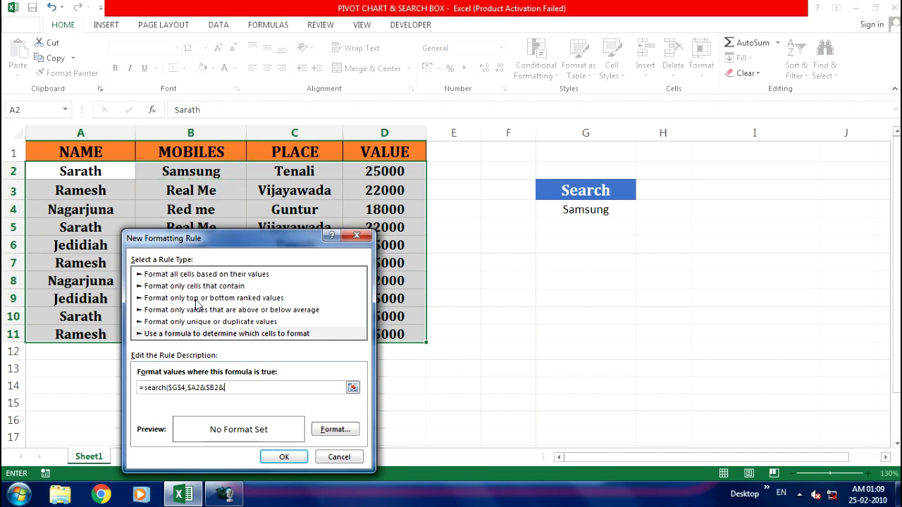
click(302, 177)
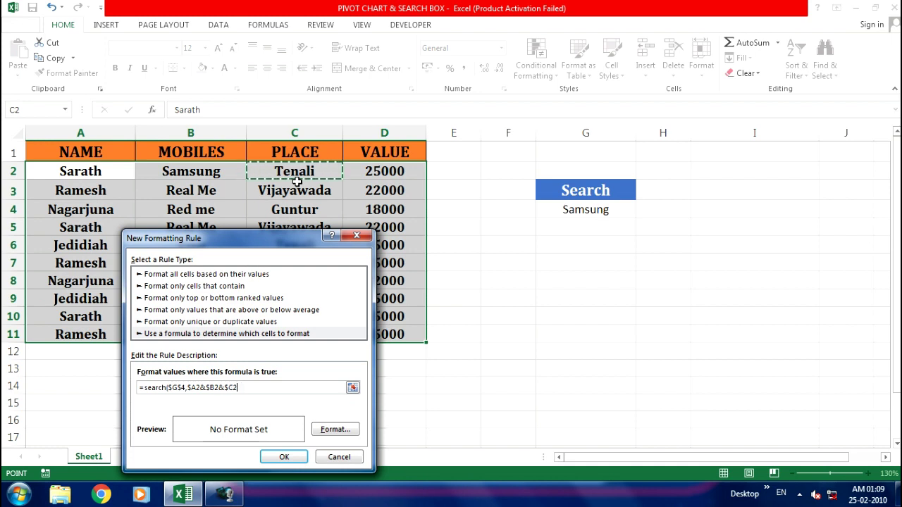
text(&)
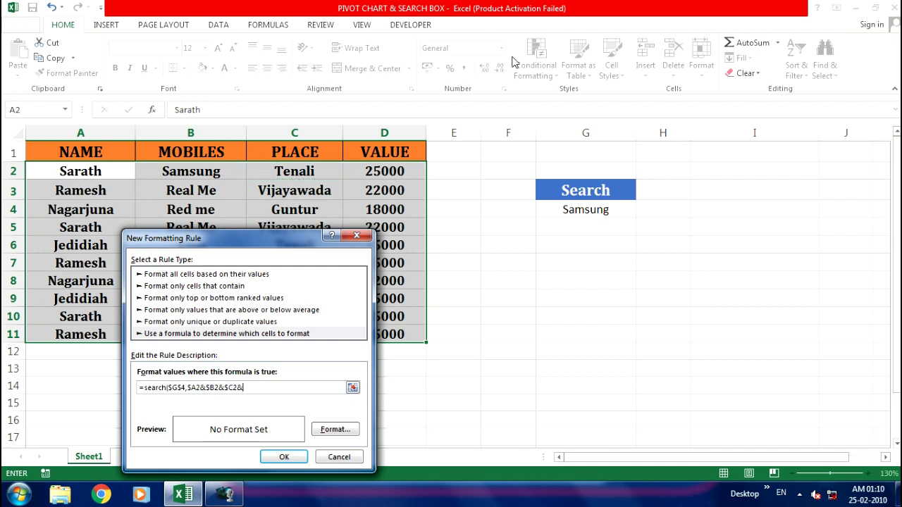
click(387, 173)
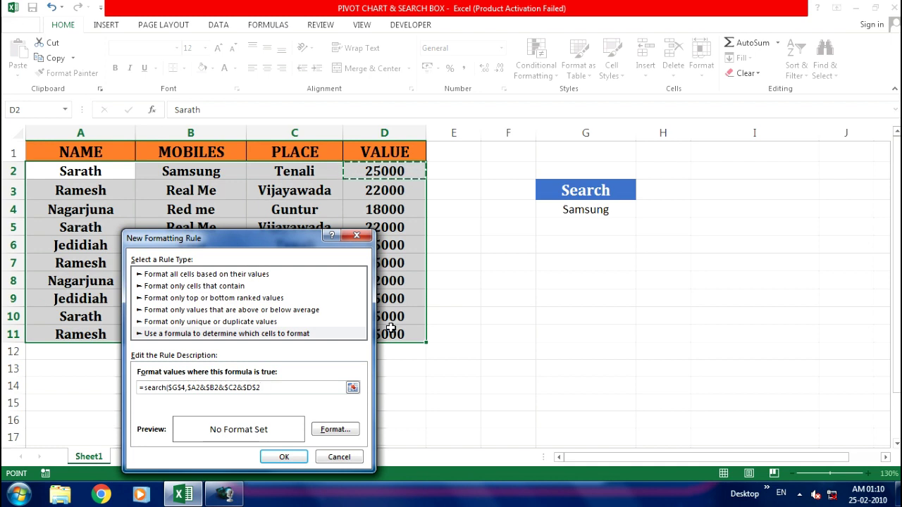
key(F4)
key(F4)
text())
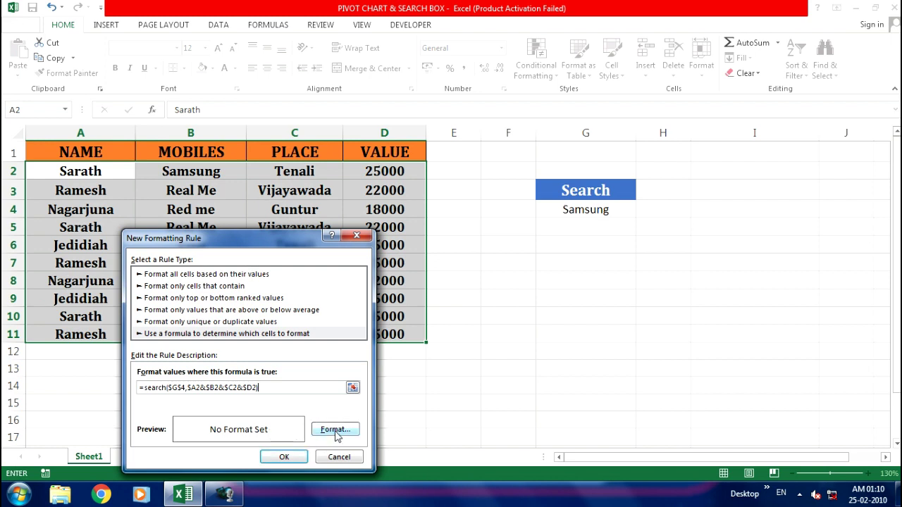
Give the rule a green fill and apply it, highlighting Samsung rows 2, 7 and 9
click(336, 433)
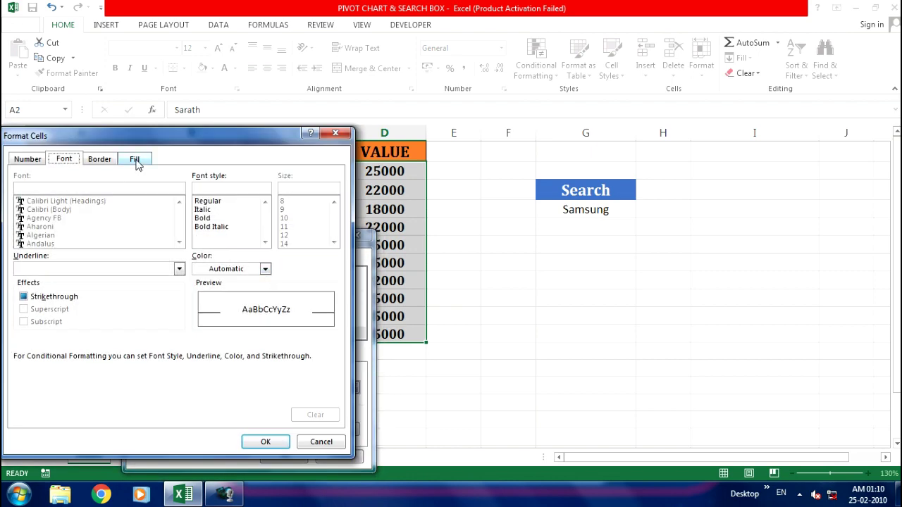
click(135, 161)
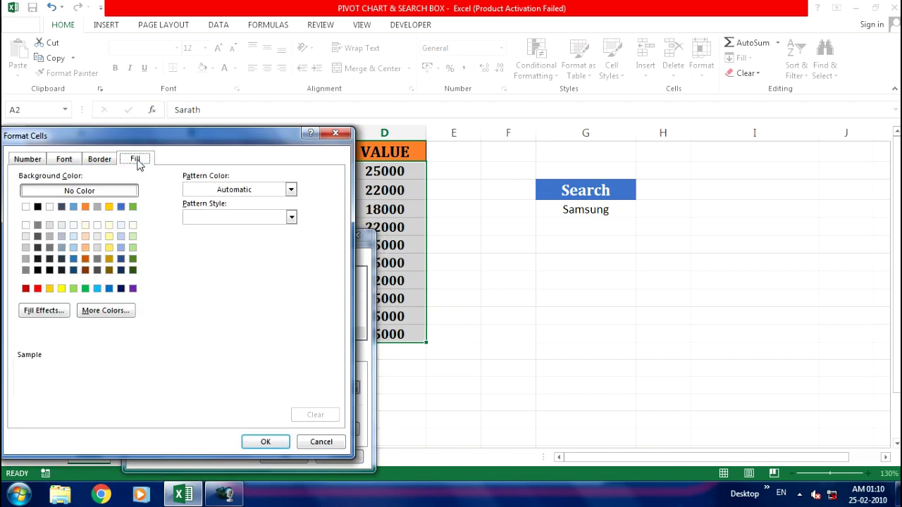
click(86, 288)
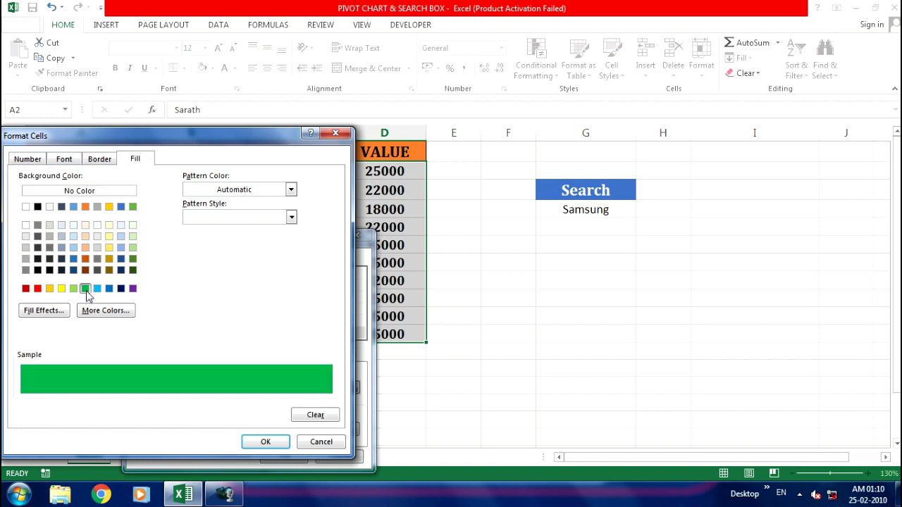
click(262, 443)
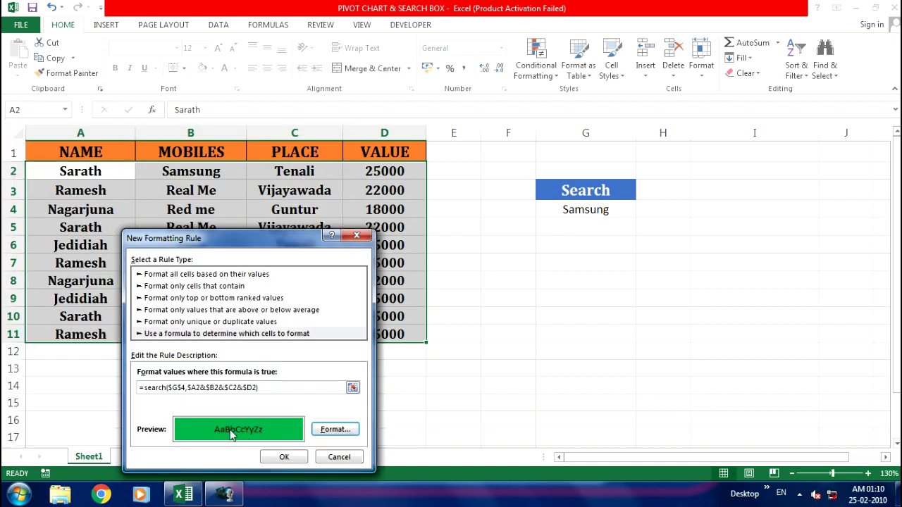
click(282, 458)
Change the search term in G4 to Real Me to test the highlighting
click(583, 209)
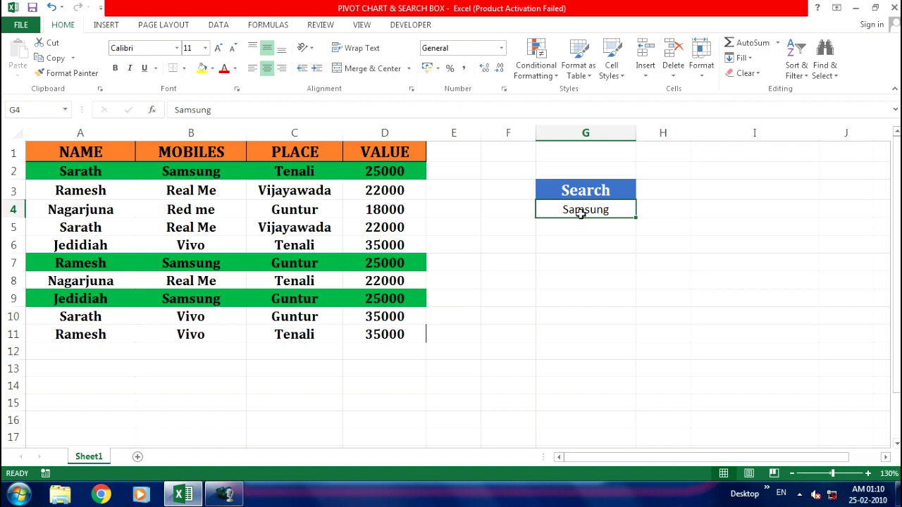
text(Re)
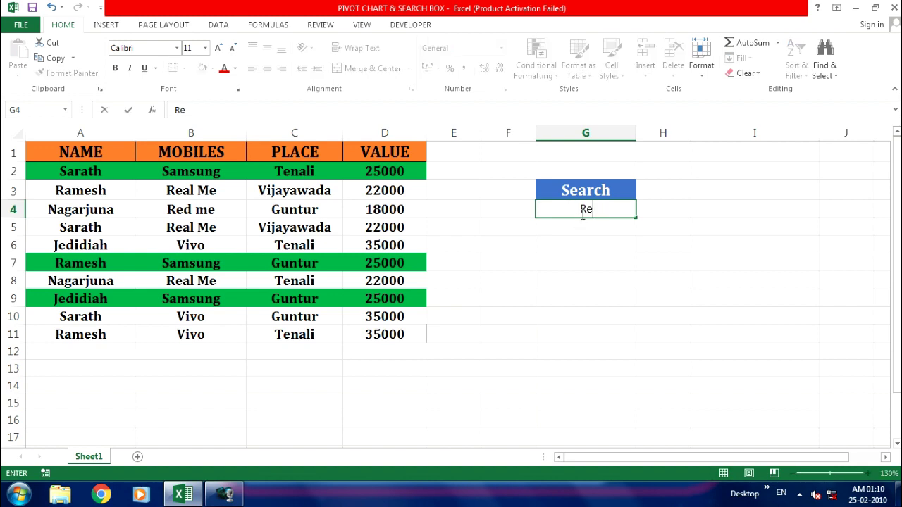
text(al Me)
key(Return)
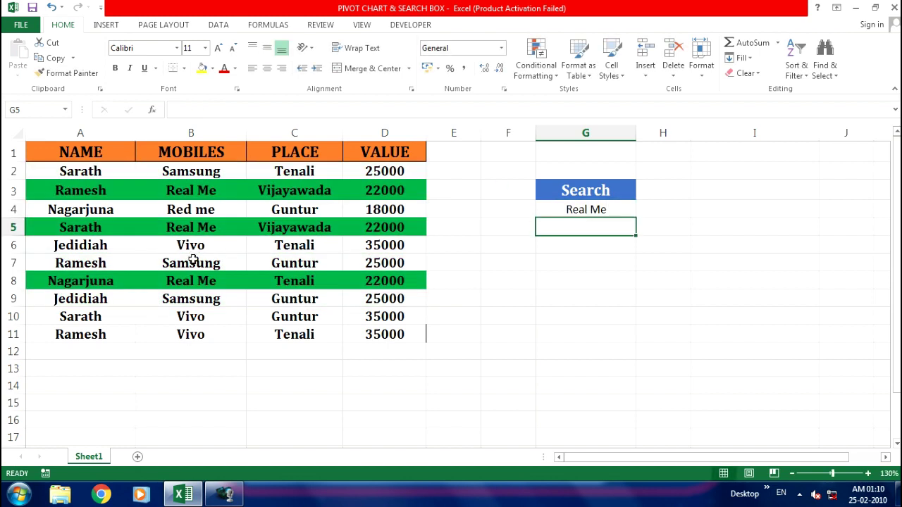
Change the search term in G4 to Vivo, highlighting rows 6, 10 and 11
click(590, 211)
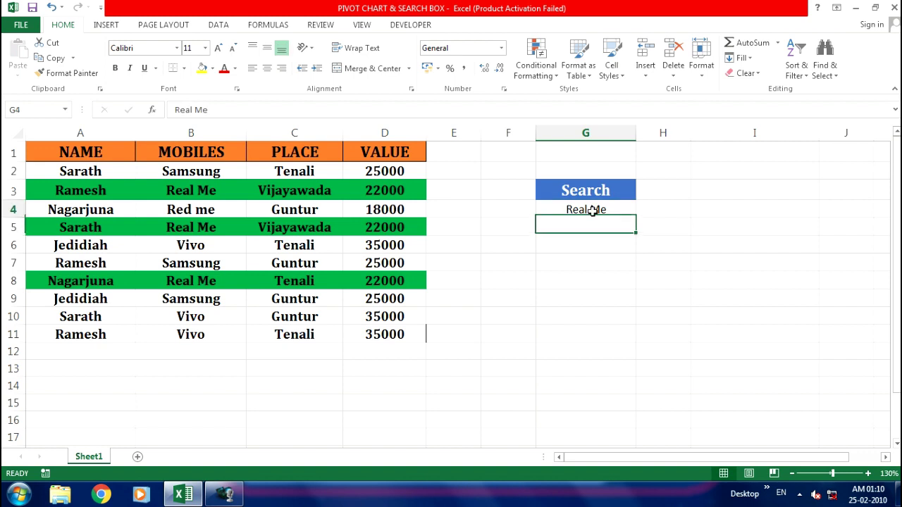
text(Vi)
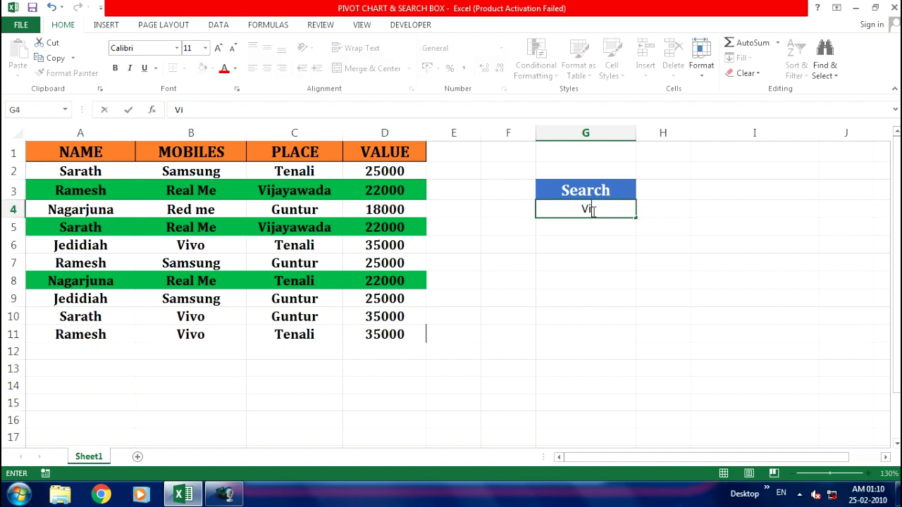
text(vo)
key(Return)
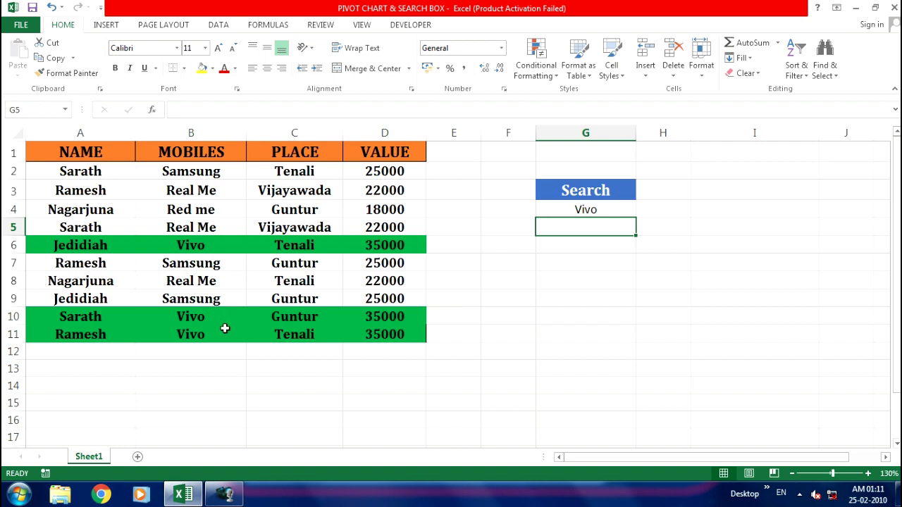
click(587, 210)
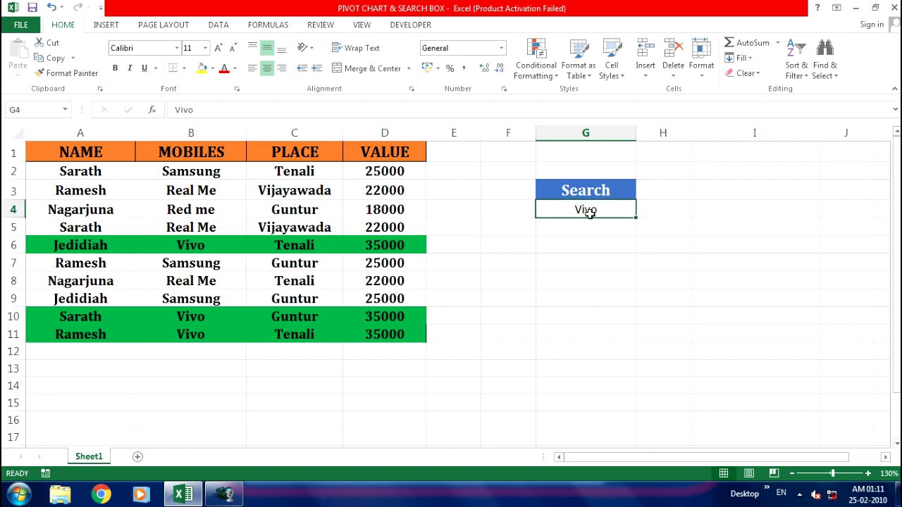